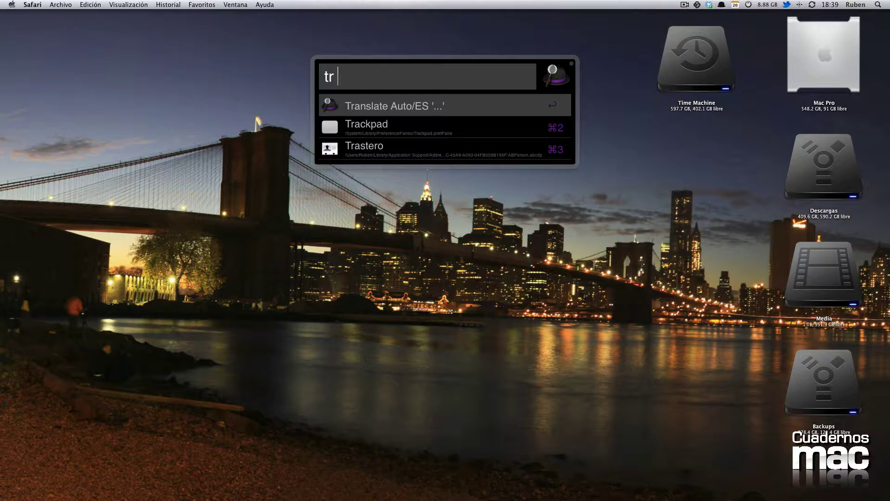
Translate "illusions" using the Translate Auto/ES custom search with the keyword tr.
{"action": "type", "text": "illusions"}
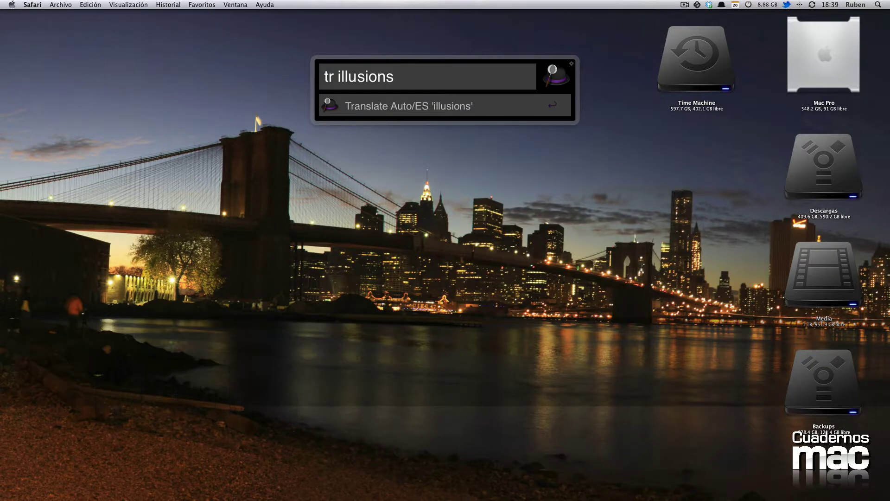
{"action": "key", "text": "Return"}
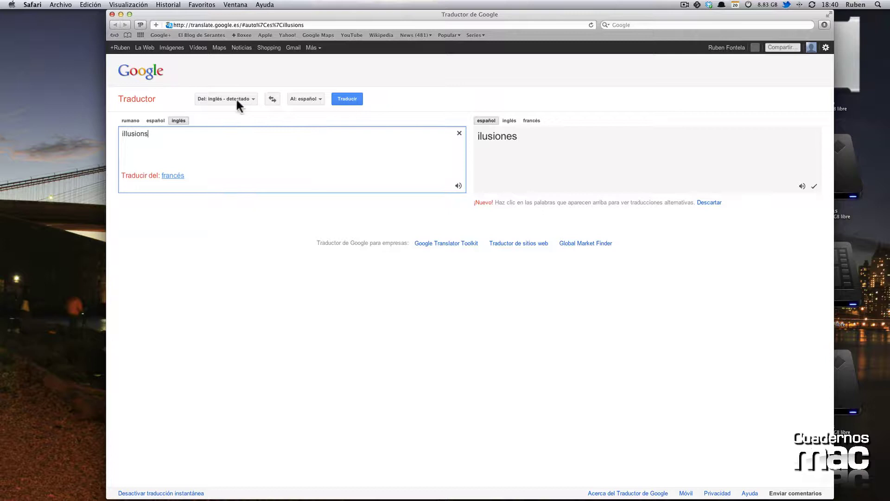
Reload a blank Google translator page and enter "illusions" as the text to translate.
{"action": "left_click", "coordinate": [123, 70]}
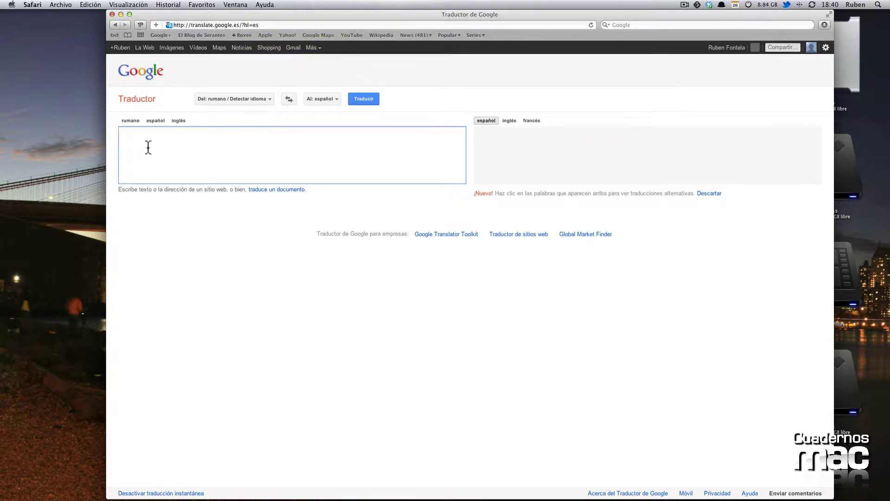
{"action": "type", "text": "il"}
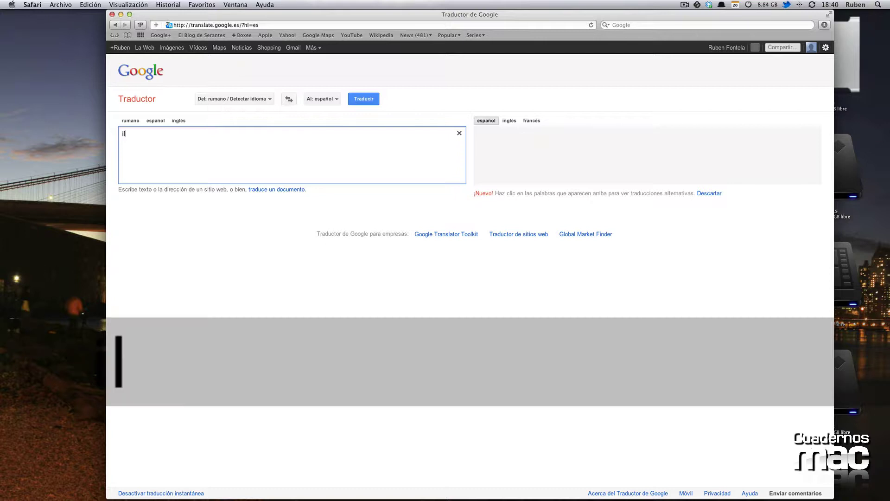
{"action": "type", "text": "lusions"}
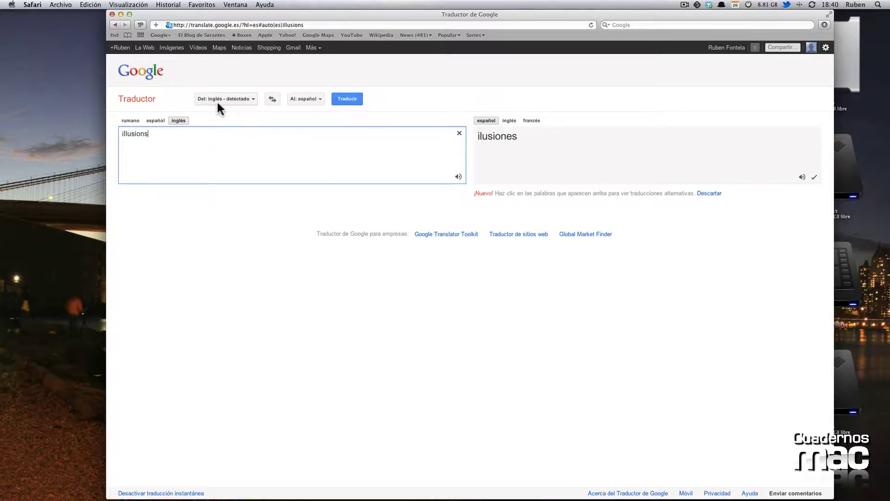
Try Estonian as the source language for "illusions" and return to automatic language detection.
{"action": "left_click", "coordinate": [242, 99]}
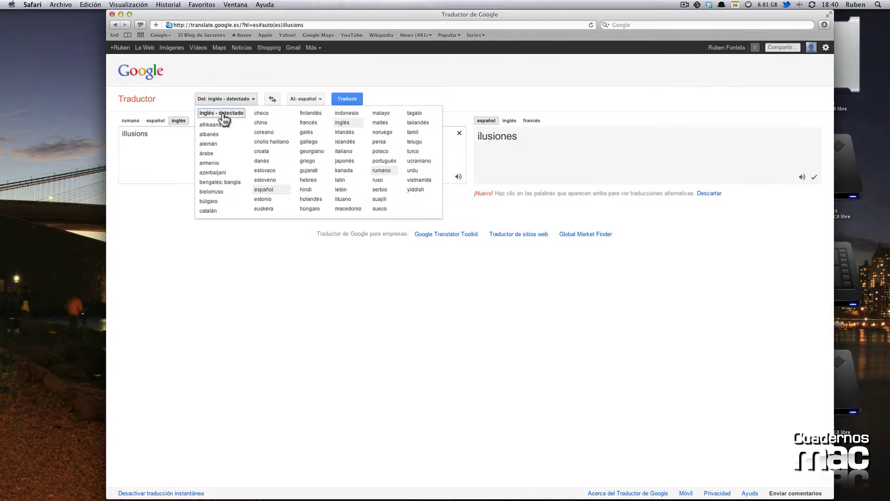
{"action": "left_click", "coordinate": [265, 200]}
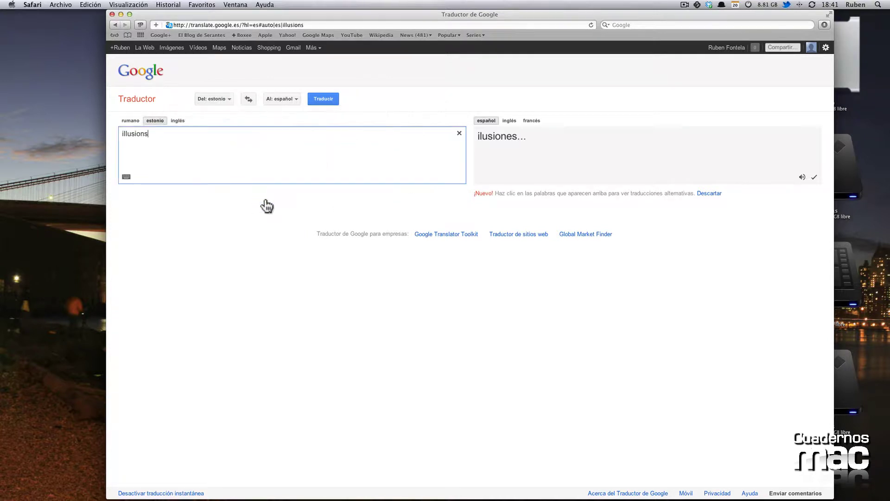
{"action": "left_click", "coordinate": [230, 98]}
{"action": "left_click", "coordinate": [215, 115]}
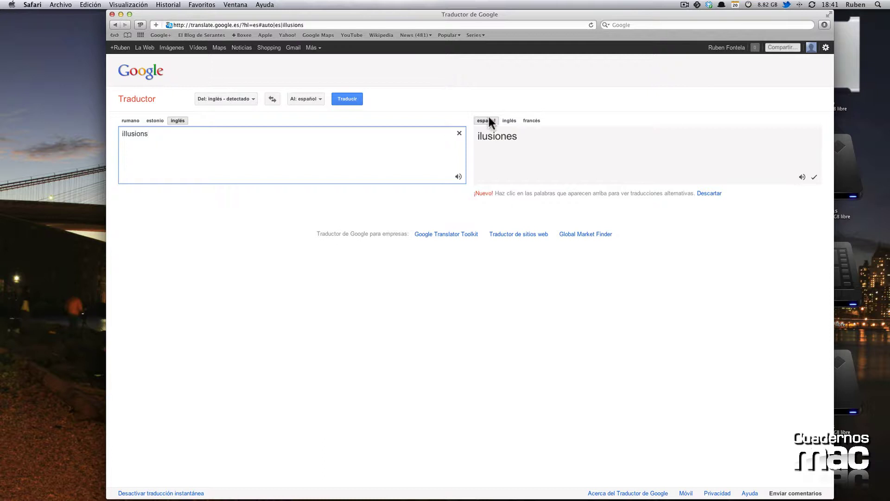
Try English and French as target languages for the translation and switch back to Spanish.
{"action": "left_click", "coordinate": [505, 121]}
{"action": "left_click", "coordinate": [537, 120]}
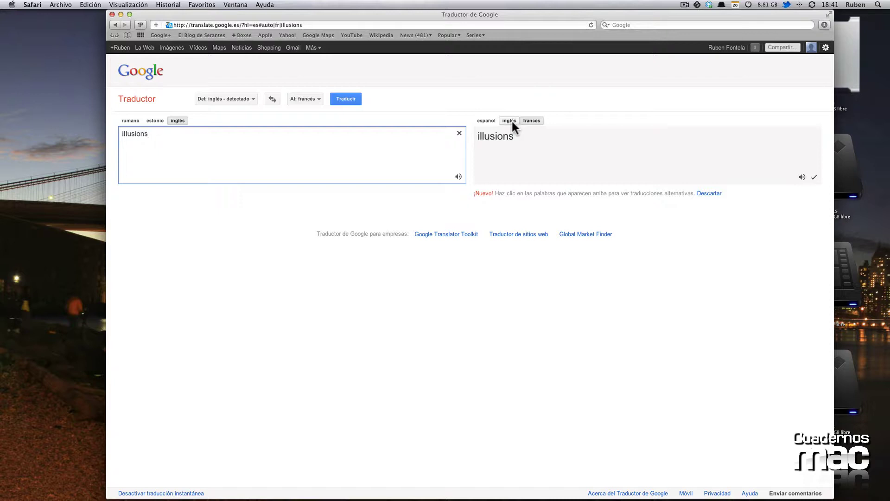
{"action": "left_click", "coordinate": [487, 121]}
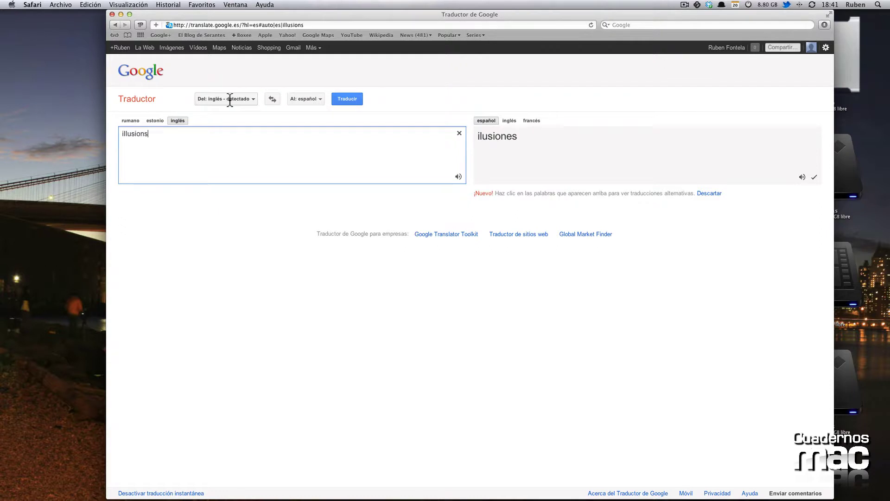
Set the source language to English and restore automatic language detection.
{"action": "left_click", "coordinate": [252, 98]}
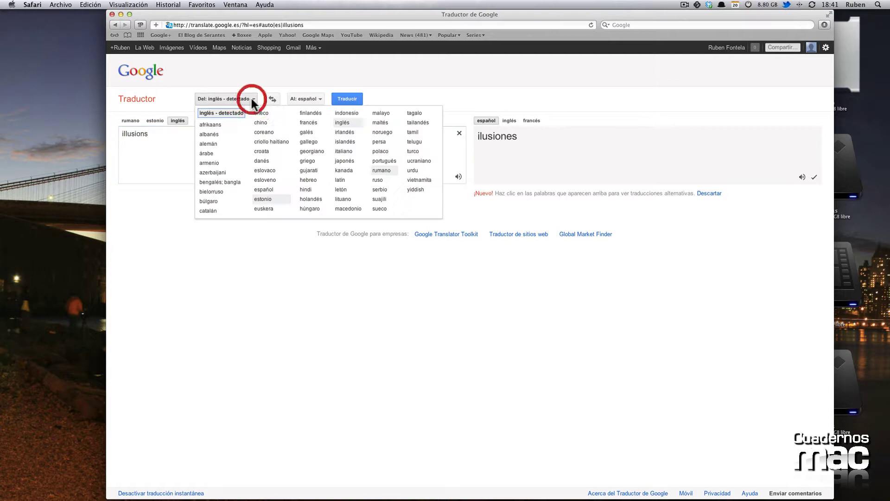
{"action": "left_click", "coordinate": [223, 168]}
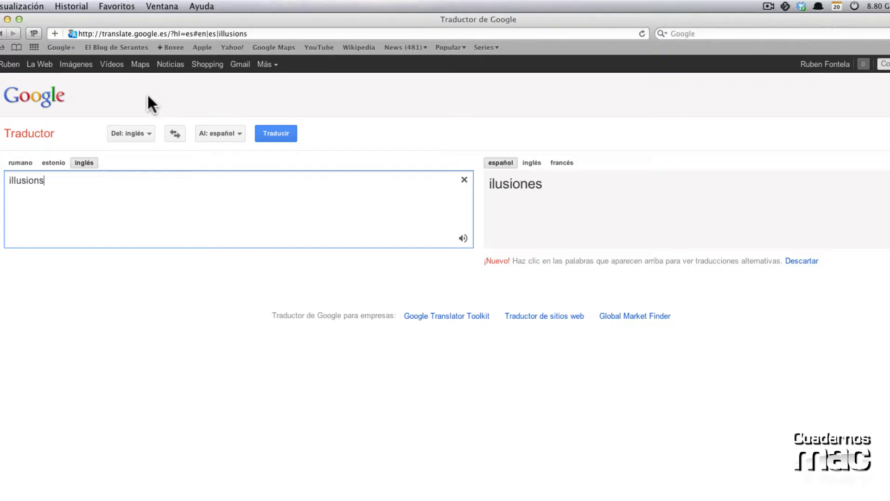
{"action": "left_click", "coordinate": [143, 133]}
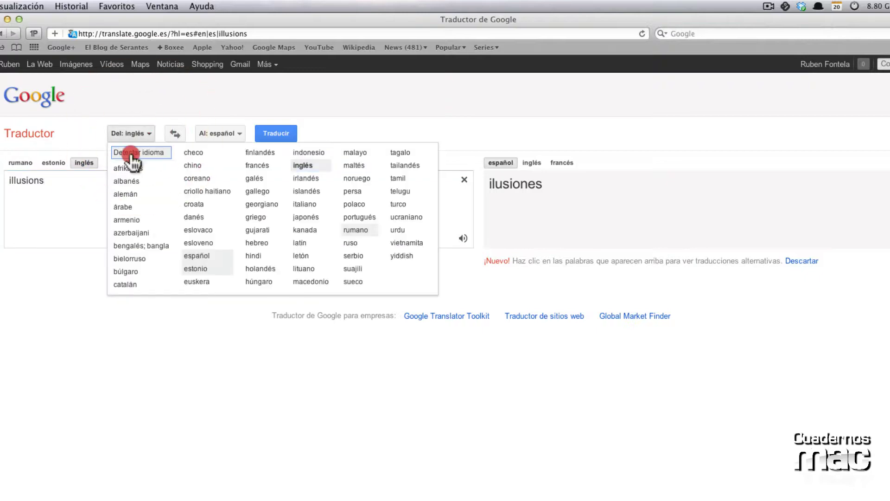
{"action": "left_click", "coordinate": [135, 153]}
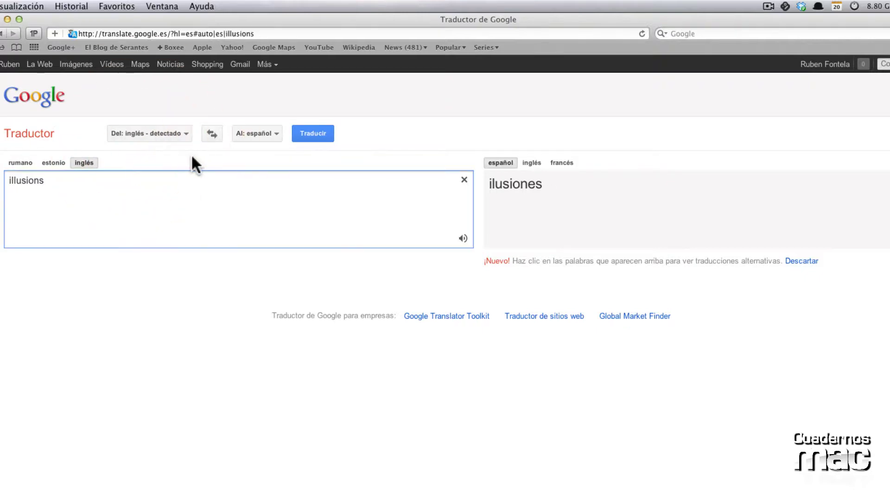
Copy the full web address of the "illusions" translation page.
{"action": "left_click", "coordinate": [109, 33]}
{"action": "key", "text": "super+a"}
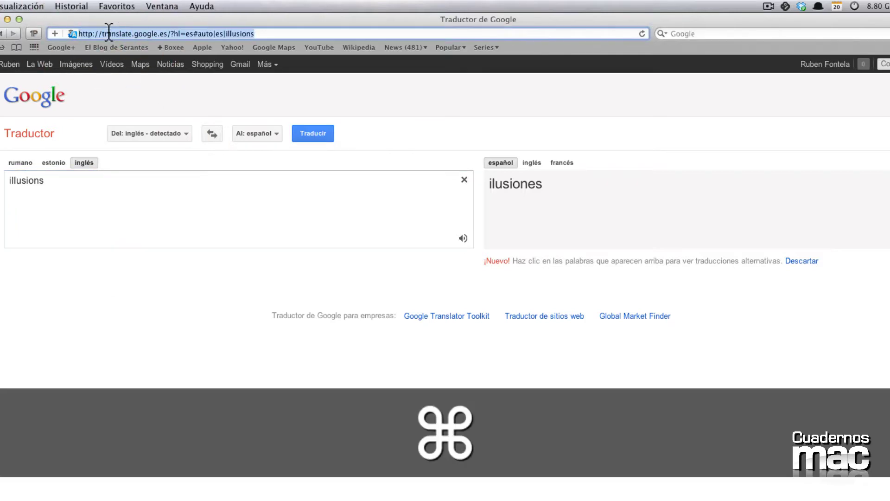
{"action": "left_click", "coordinate": [199, 33]}
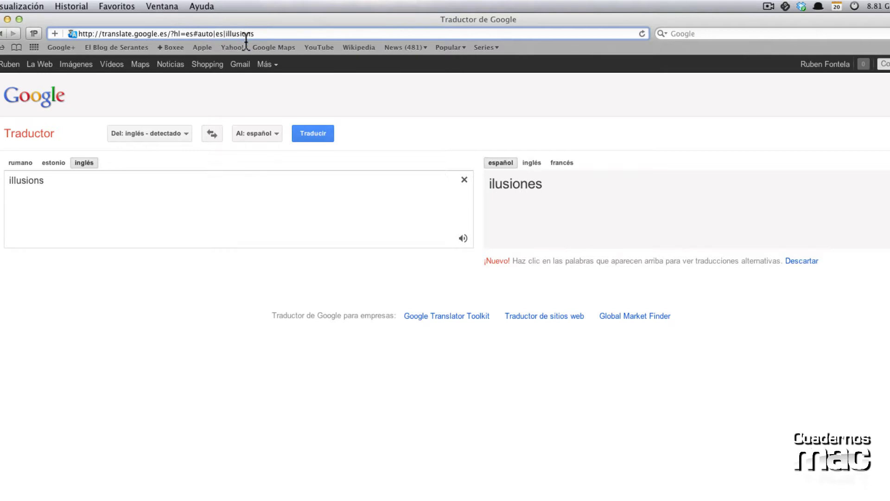
Open the Custom Searches settings in Alfred's preferences and start a new custom search.
{"action": "key", "text": "super+space"}
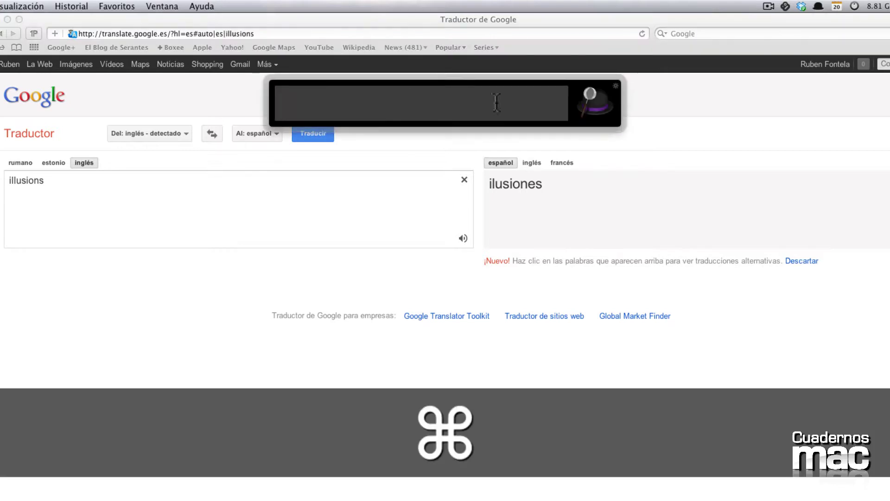
{"action": "left_click", "coordinate": [616, 86]}
{"action": "left_click", "coordinate": [320, 133]}
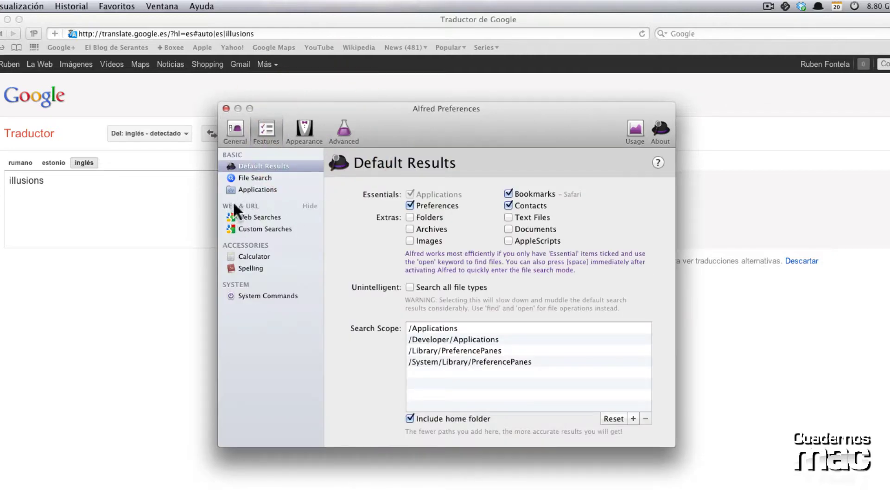
{"action": "left_click", "coordinate": [236, 204]}
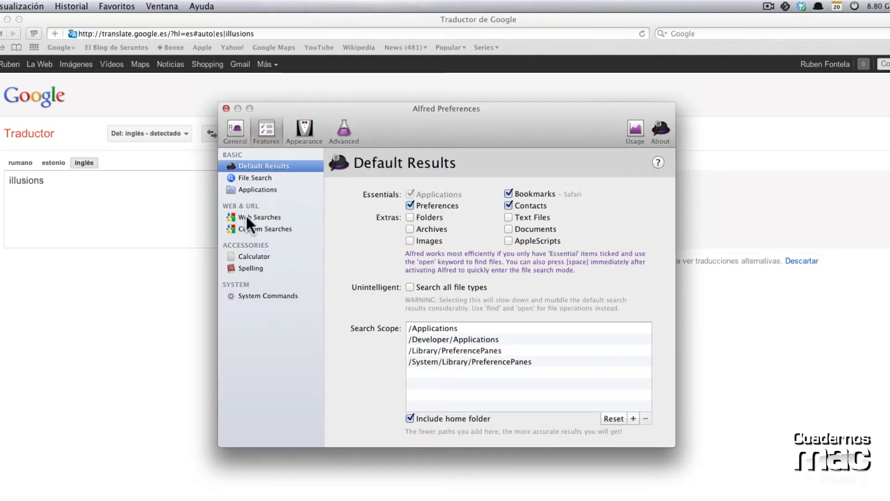
{"action": "left_click", "coordinate": [254, 228]}
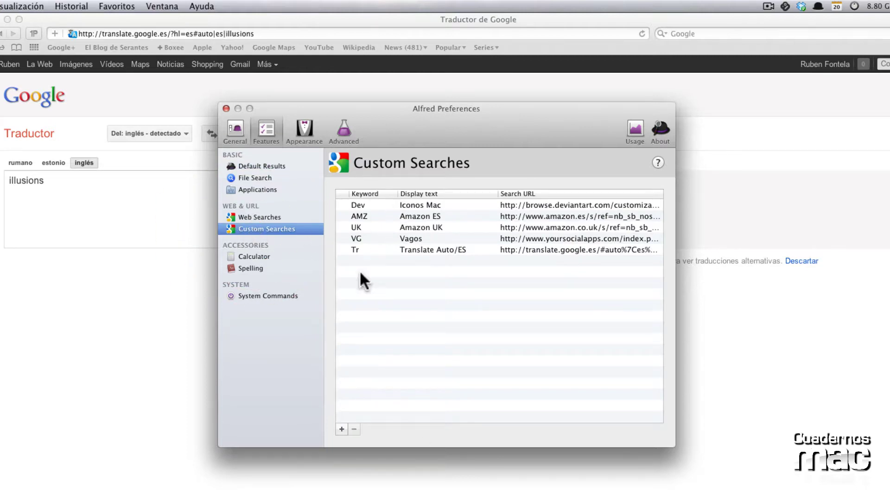
{"action": "left_click", "coordinate": [341, 428]}
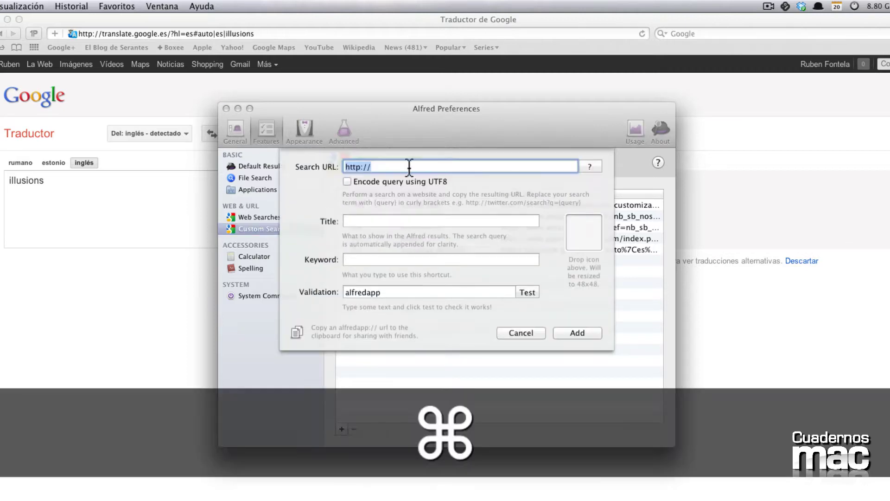
{"action": "type", "text": "http://translate.google.es/?hl=es#auto|es|illusions"}
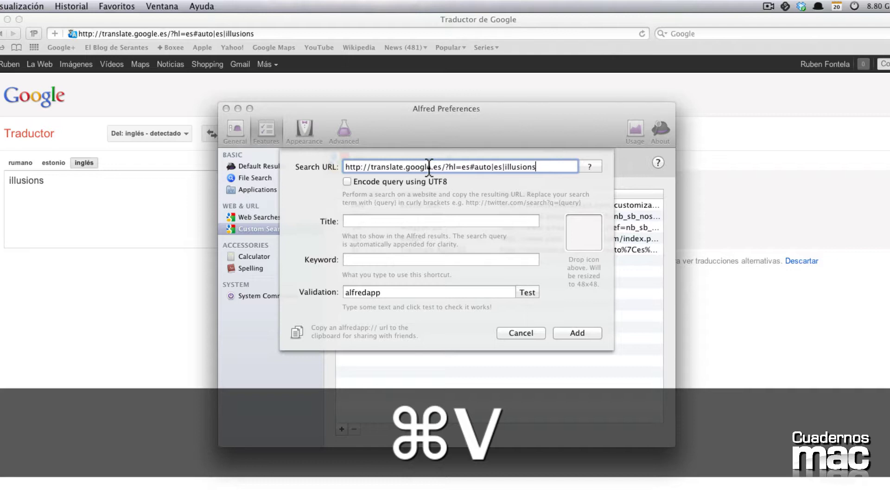
{"action": "key", "text": "BackSpace"}
{"action": "key", "text": "BackSpace"}
{"action": "key", "text": "BackSpace"}
{"action": "key", "text": "BackSpace"}
{"action": "key", "text": "BackSpace"}
{"action": "key", "text": "BackSpace"}
{"action": "key", "text": "BackSpace"}
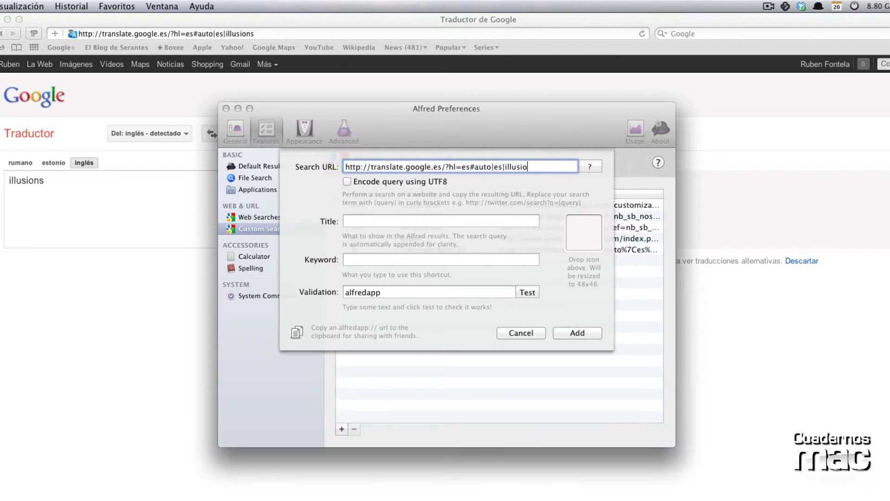
{"action": "key", "text": "BackSpace"}
{"action": "key", "text": "BackSpace"}
{"action": "key", "text": "alt"}
{"action": "type", "text": "{query"}
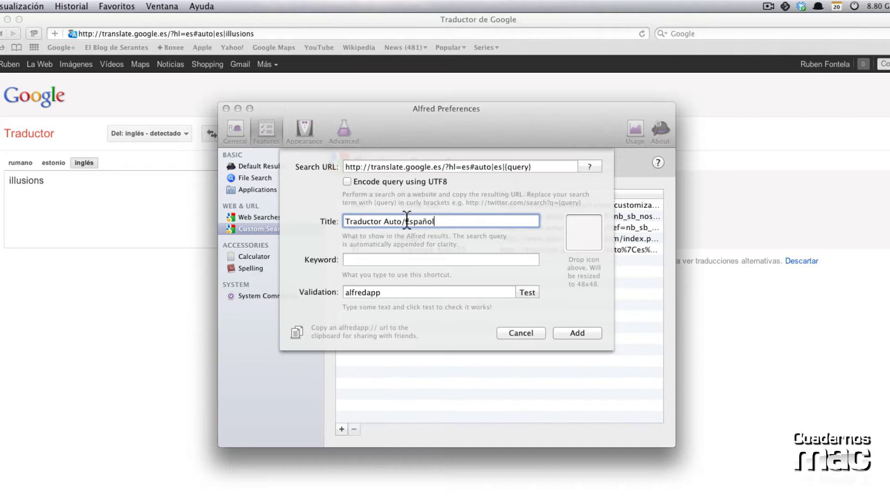
Try en and fr as the source language code in the search URL and restore auto.
{"action": "double_click", "coordinate": [488, 167]}
{"action": "key", "text": "BackSpace"}
{"action": "type", "text": "en"}
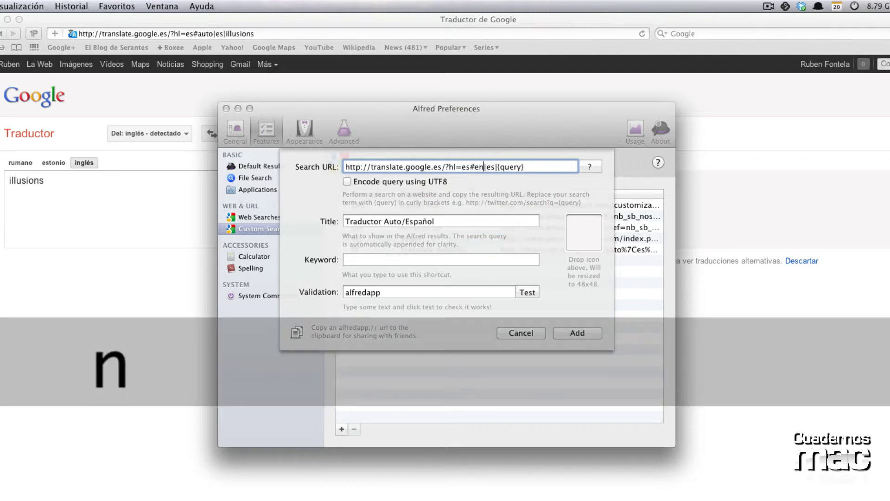
{"action": "key", "text": "BackSpace"}
{"action": "key", "text": "BackSpace"}
{"action": "type", "text": "fr"}
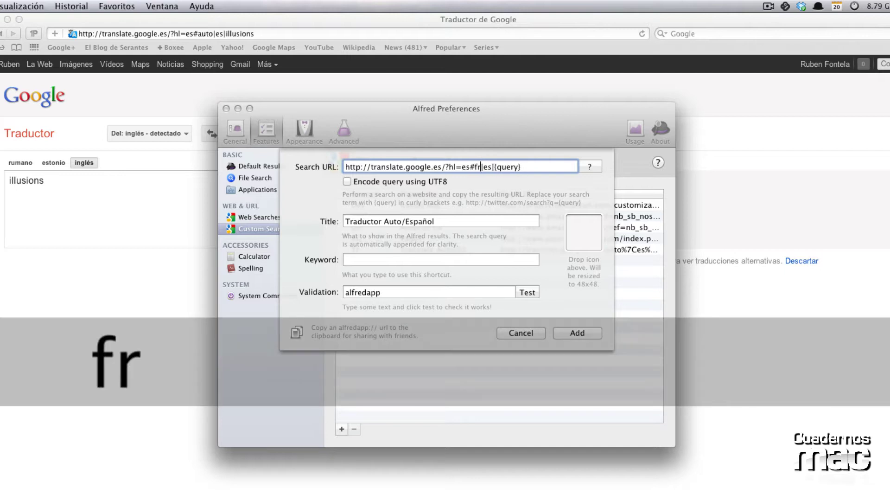
{"action": "key", "text": "BackSpace"}
{"action": "key", "text": "BackSpace"}
{"action": "type", "text": "auto"}
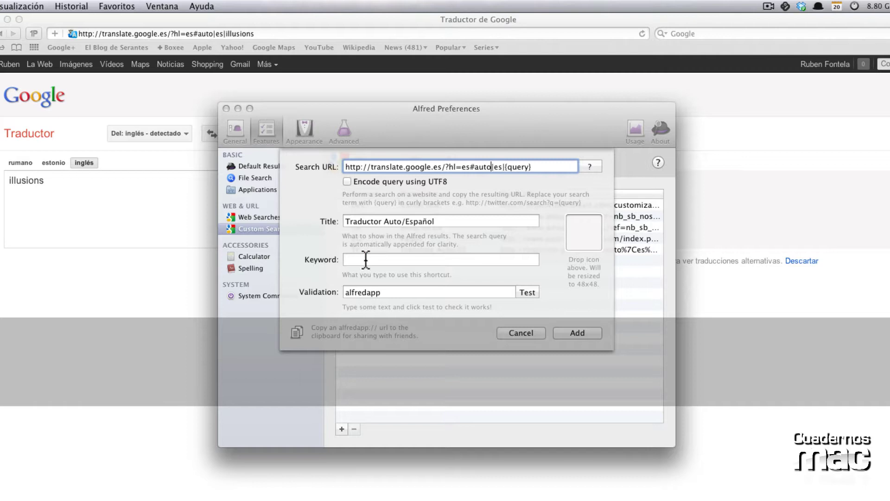
Set the keyword to gt, add the custom search and close the preferences.
{"action": "left_click", "coordinate": [366, 259]}
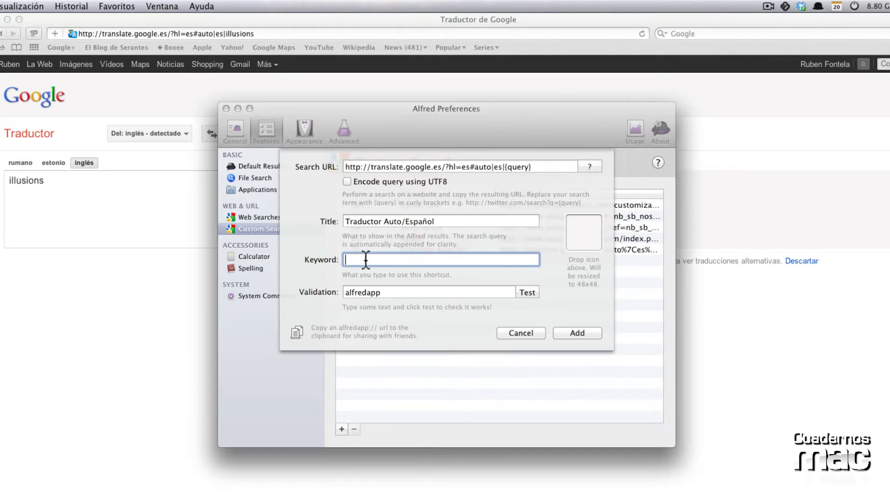
{"action": "type", "text": "gt"}
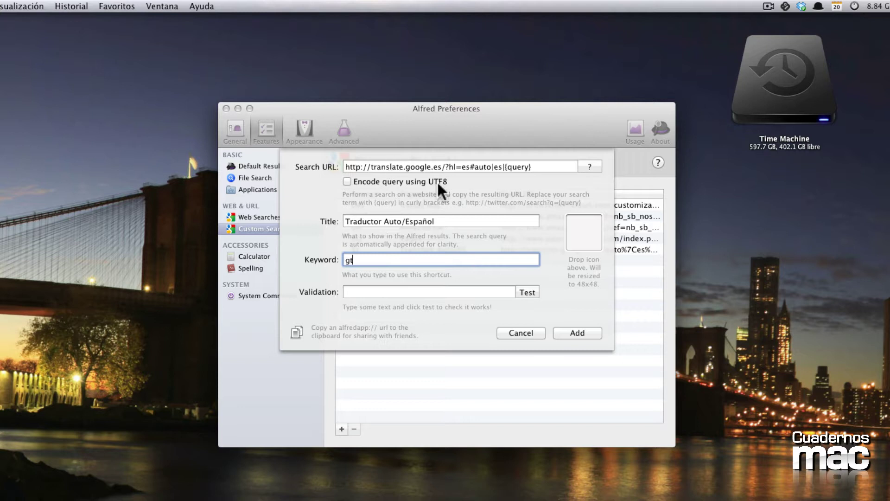
{"action": "left_click", "coordinate": [400, 292]}
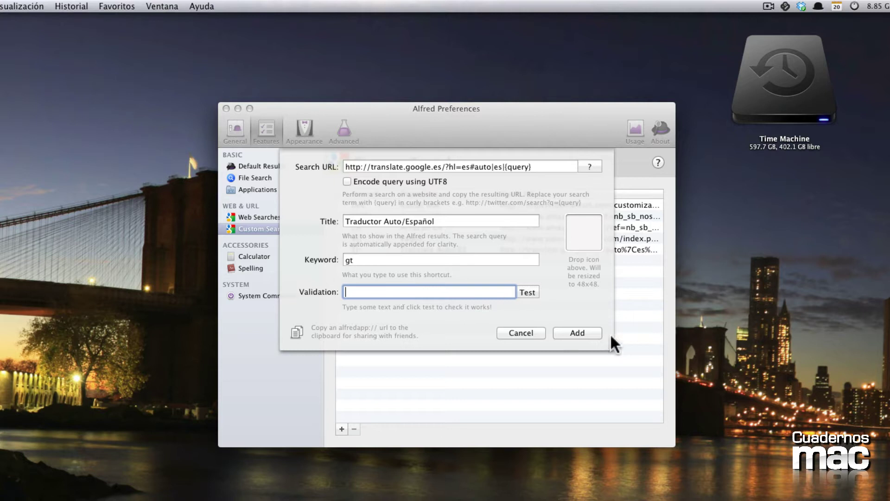
{"action": "left_click", "coordinate": [579, 332]}
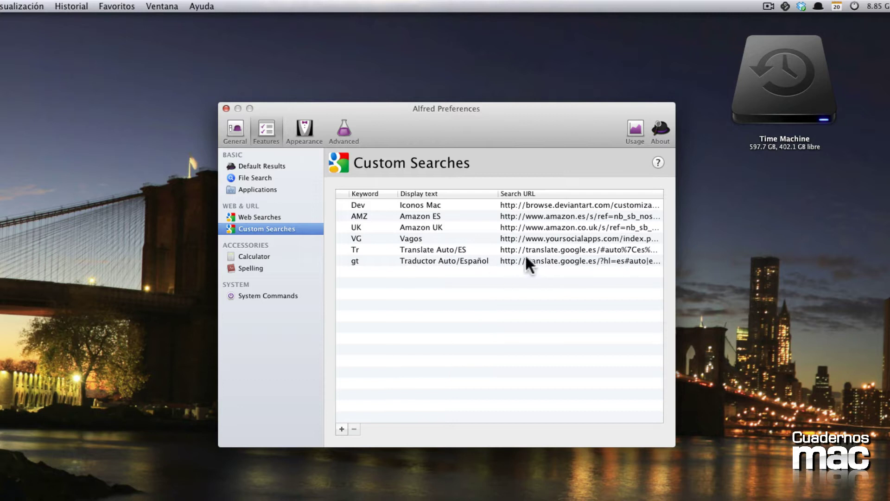
{"action": "left_click", "coordinate": [226, 108]}
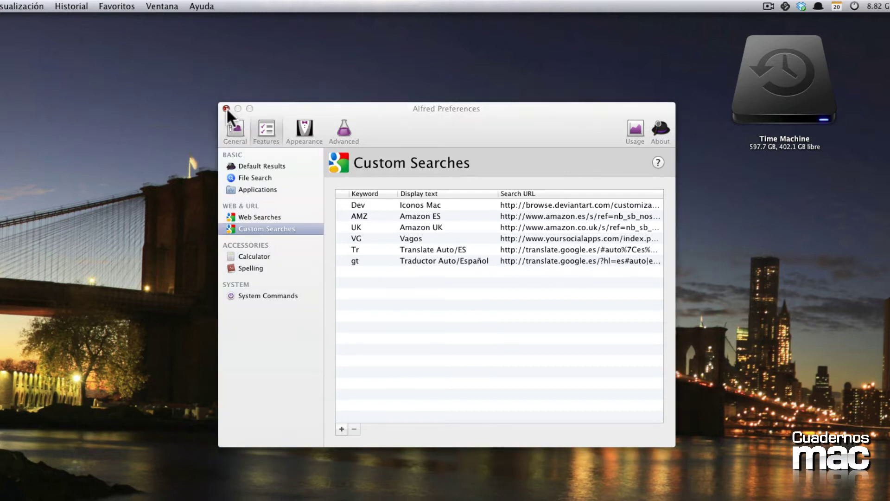
Run the gt custom search in Alfred to translate "thank you" into Spanish.
{"action": "key", "text": "super+space"}
{"action": "type", "text": "gt"}
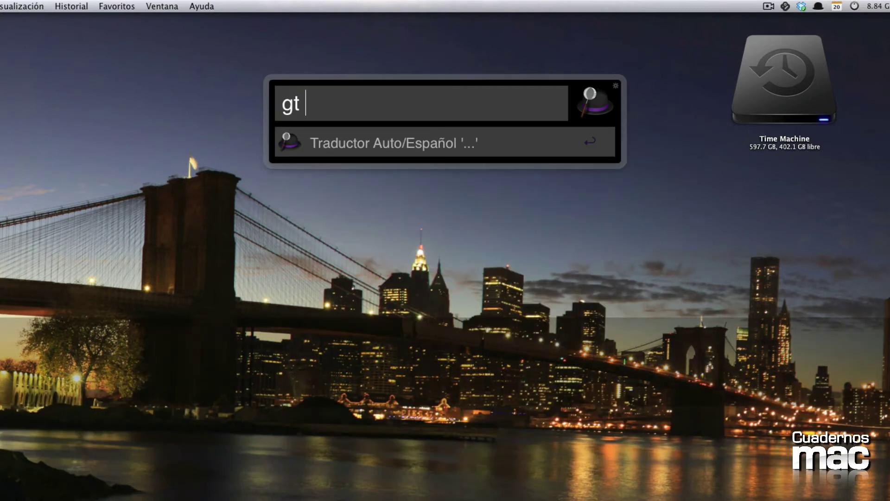
{"action": "type", "text": " thank"}
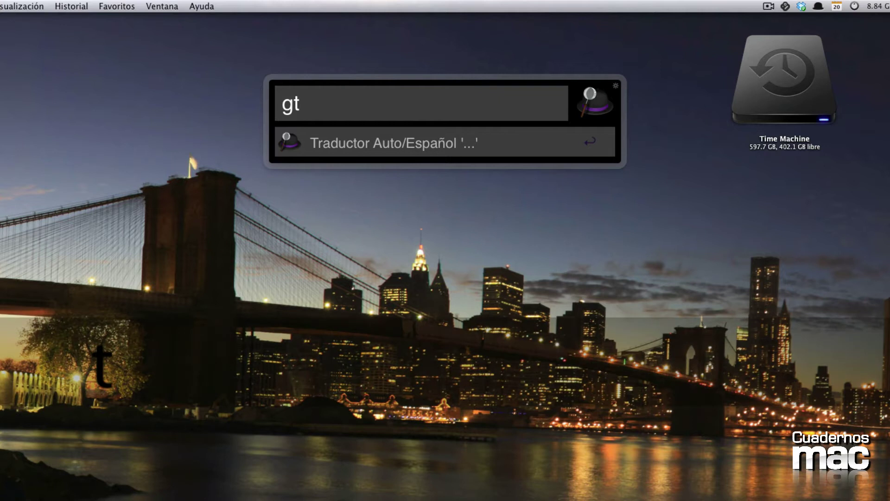
{"action": "type", "text": " you"}
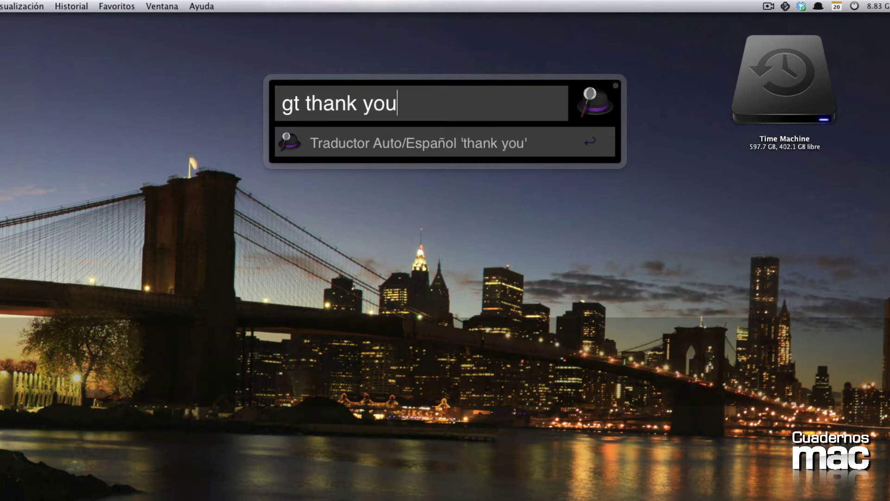
{"action": "key", "text": "Return"}
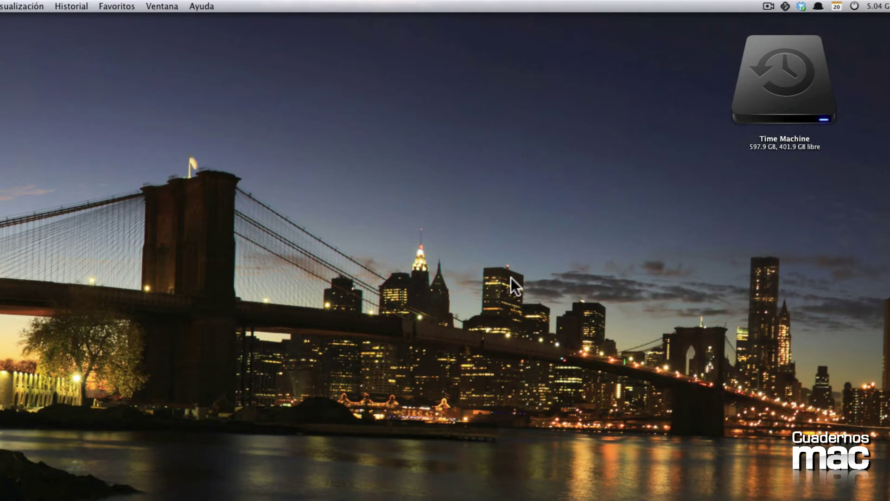
Run the gt custom search in Alfred to translate the German phrase "auf wiedersehen" into Spanish.
{"action": "key", "text": "super+space"}
{"action": "type", "text": "gt"}
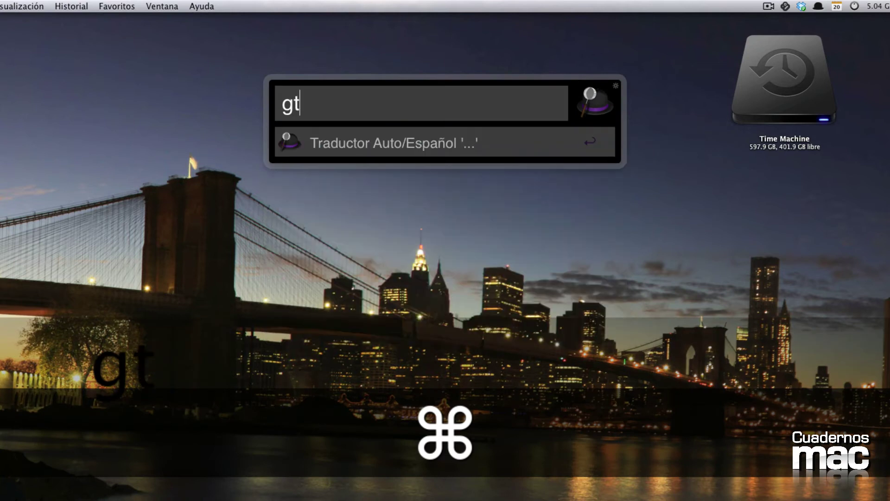
{"action": "type", "text": "auf wiedersehen"}
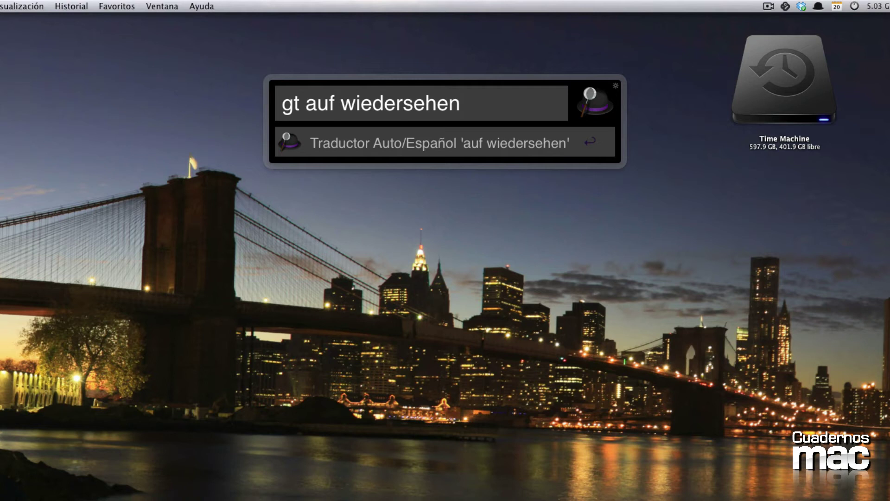
{"action": "key", "text": "Return"}
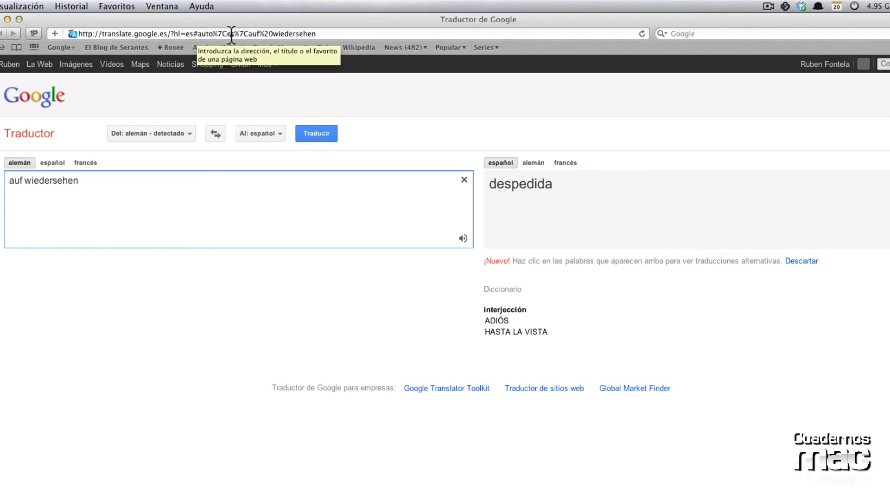
Change the target language of the translation to japonés and play the pronunciation of the translated text.
{"action": "left_click", "coordinate": [177, 133]}
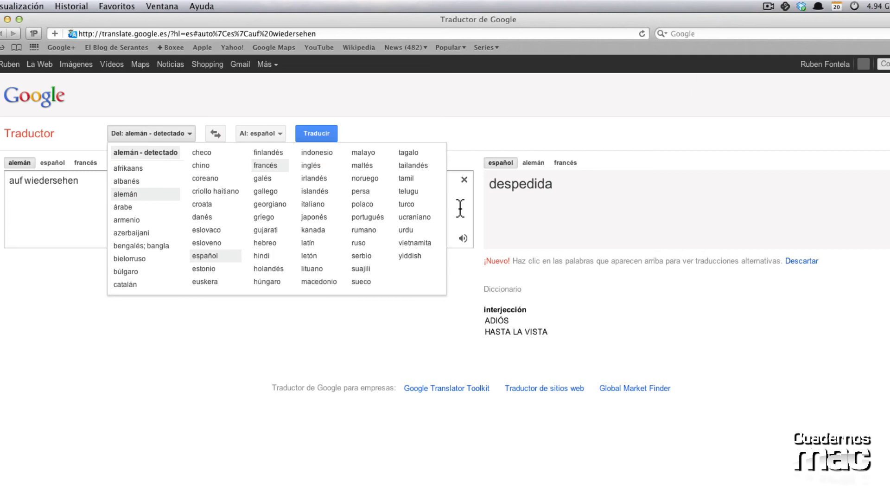
{"action": "left_click", "coordinate": [658, 151]}
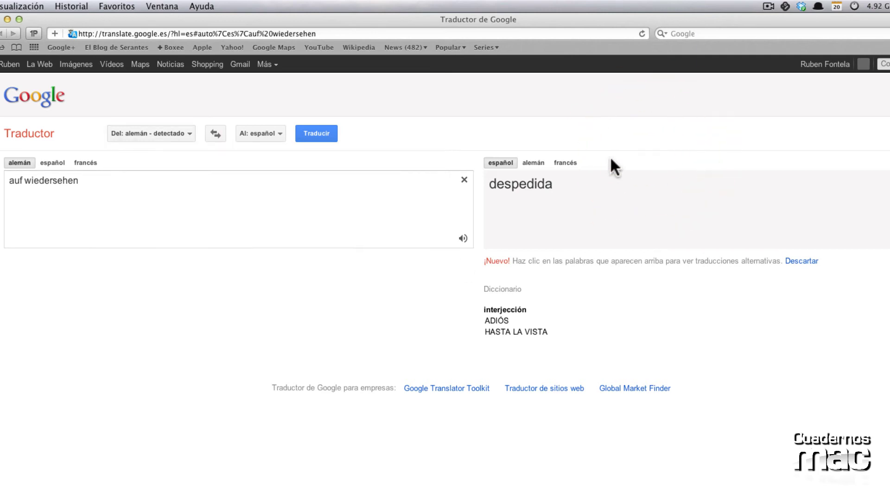
{"action": "left_click", "coordinate": [281, 133]}
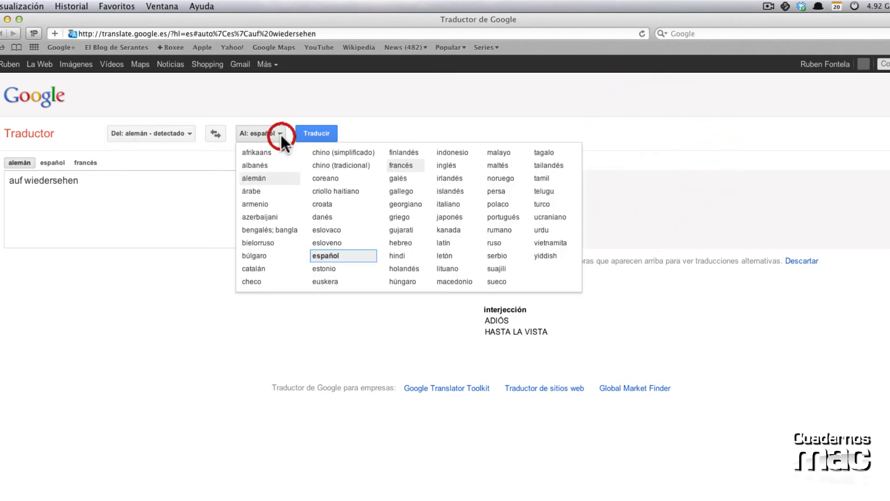
{"action": "left_click", "coordinate": [449, 217]}
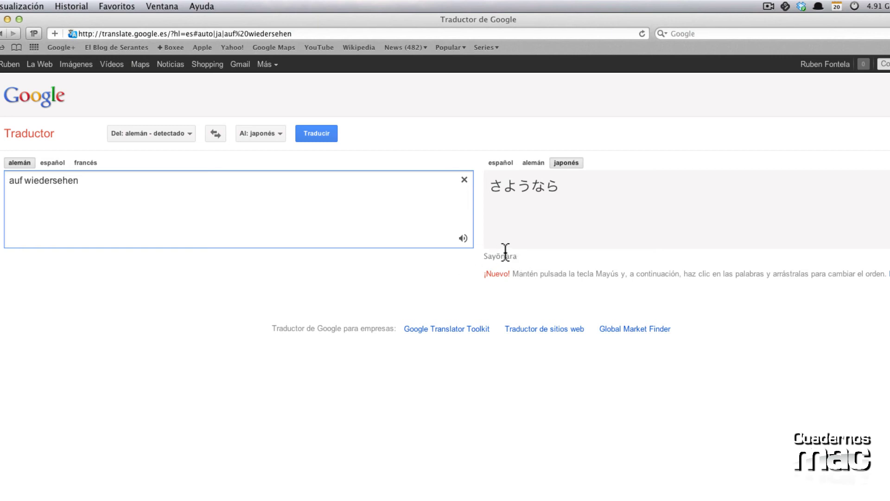
{"action": "mouse_move", "coordinate": [841, 238]}
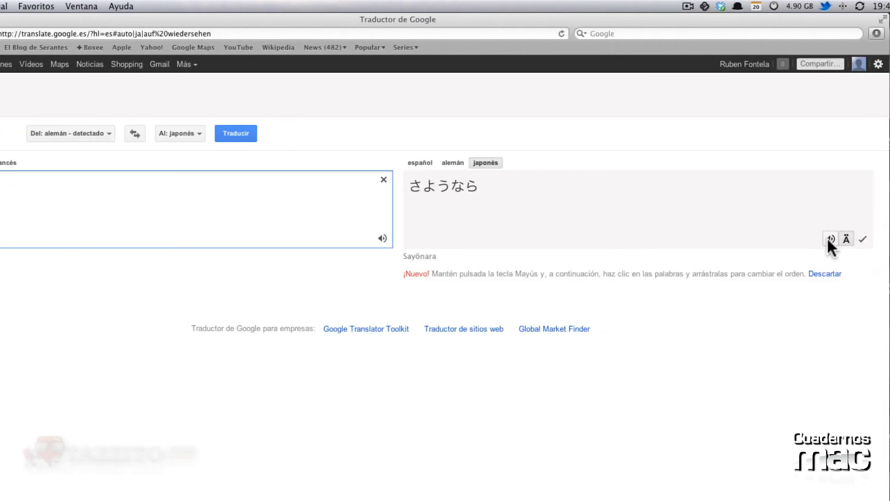
{"action": "left_click", "coordinate": [828, 238]}
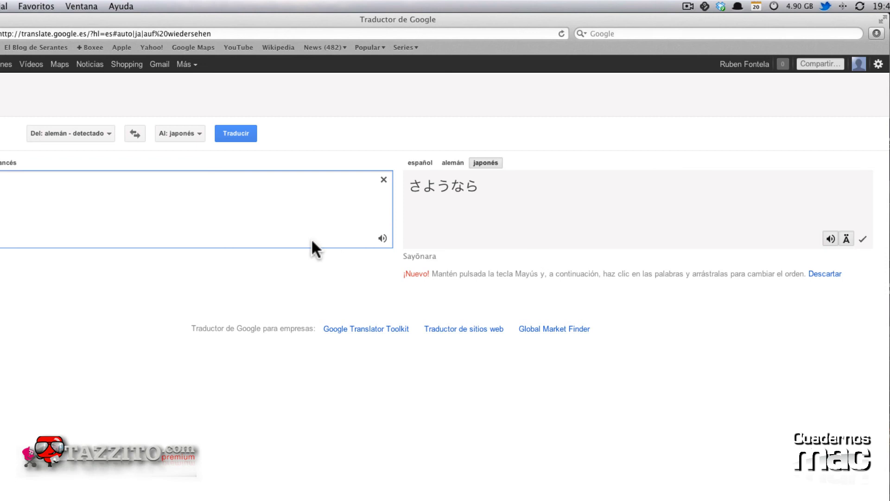